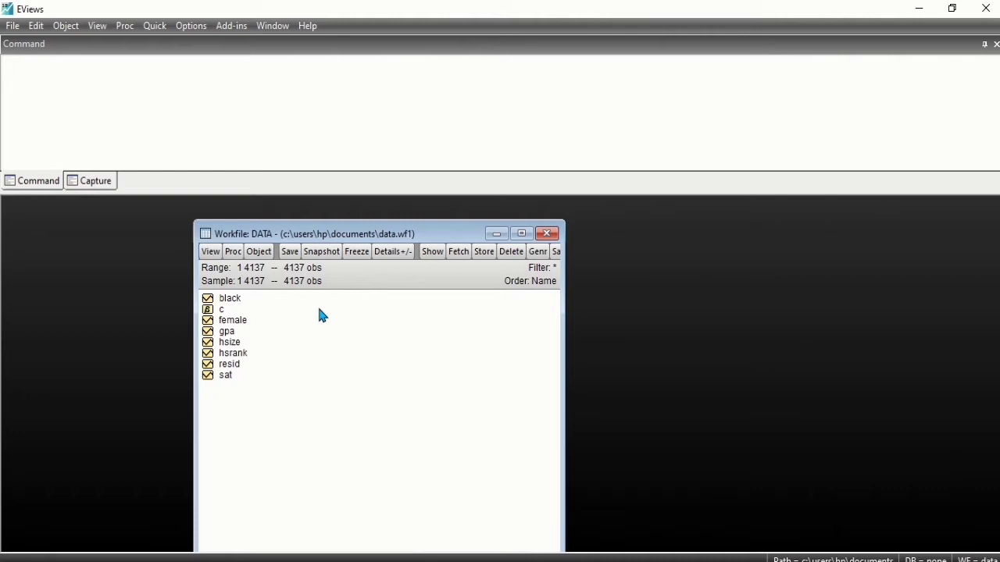
Open the gpa and sat series together as a group and name it group01
drag(285, 242, 243, 217)
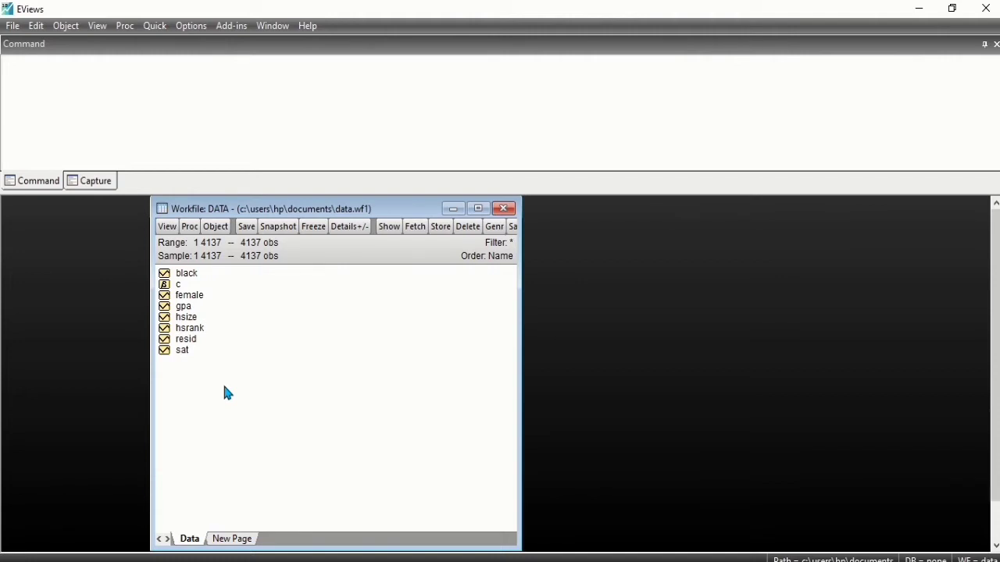
click(185, 308)
ctrl+click(181, 351)
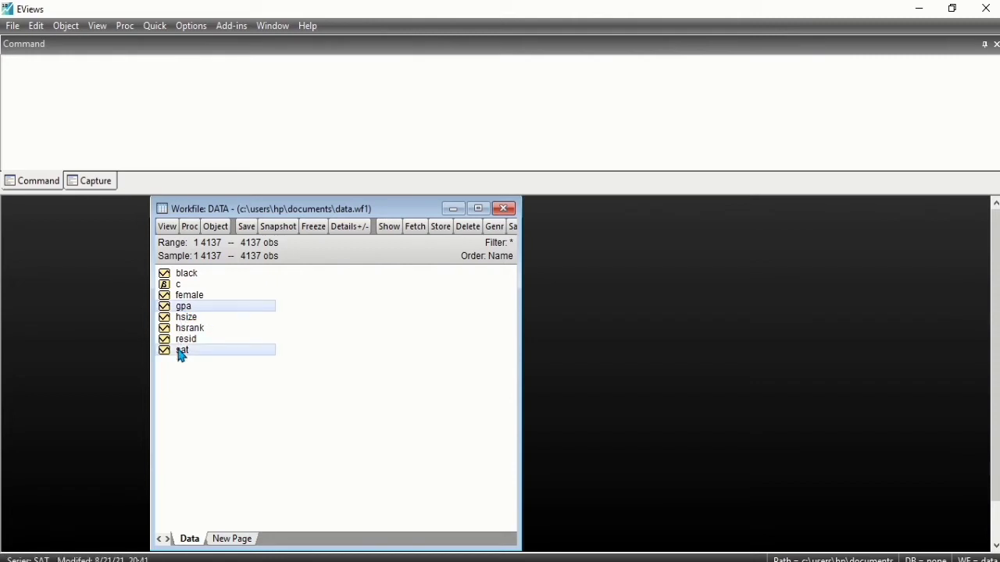
right_click(181, 354)
mouse_move(318, 106)
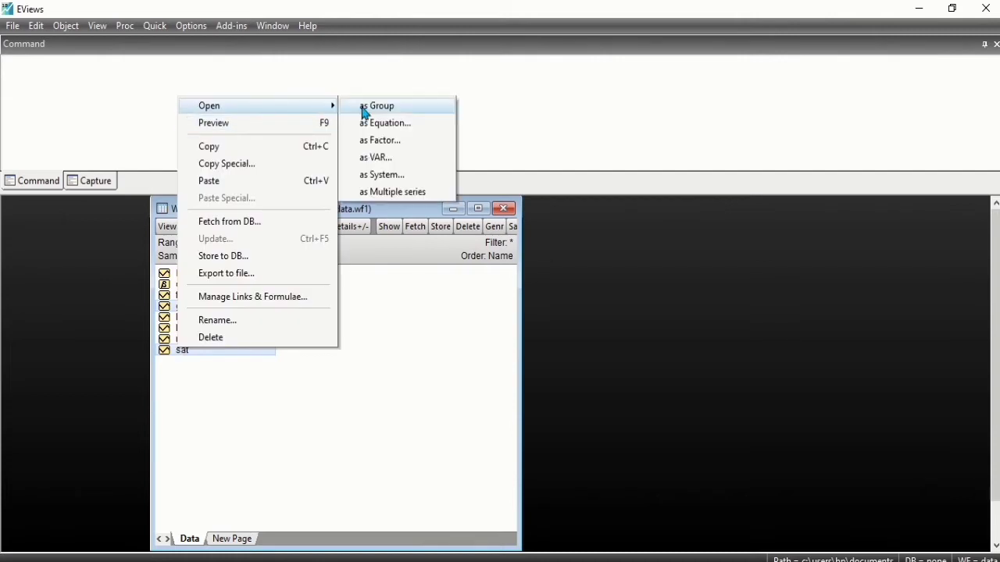
click(375, 107)
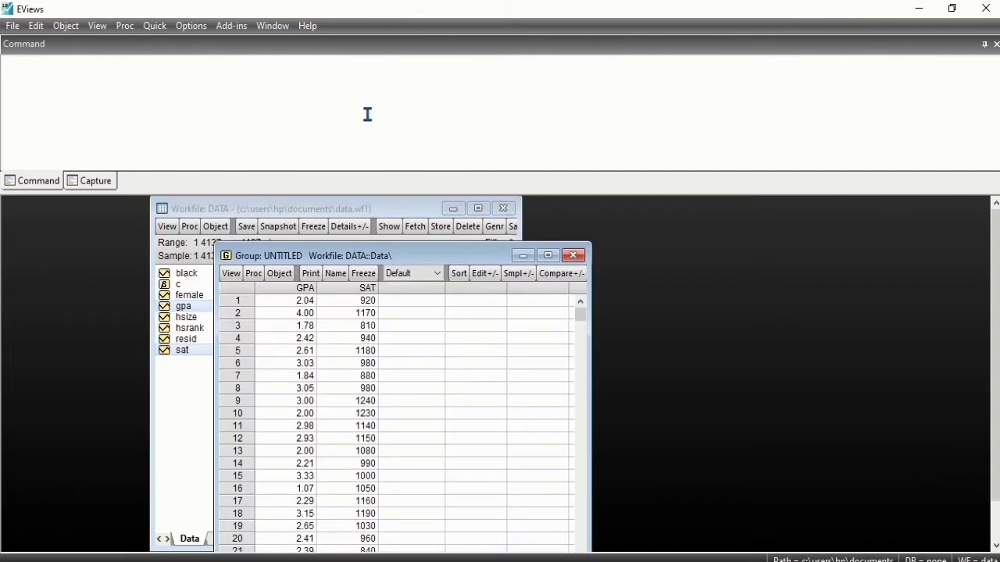
click(336, 275)
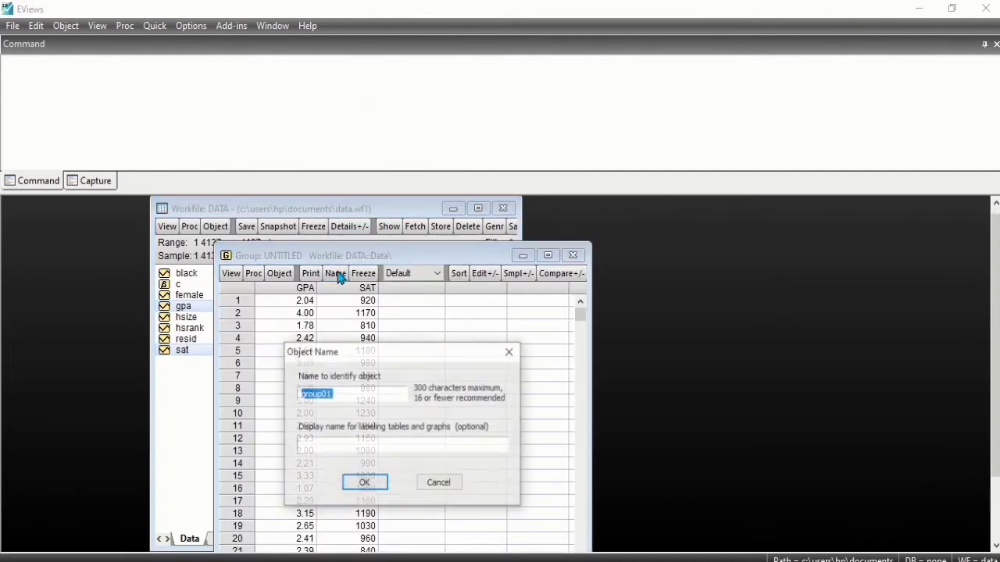
click(363, 484)
drag(390, 256, 393, 226)
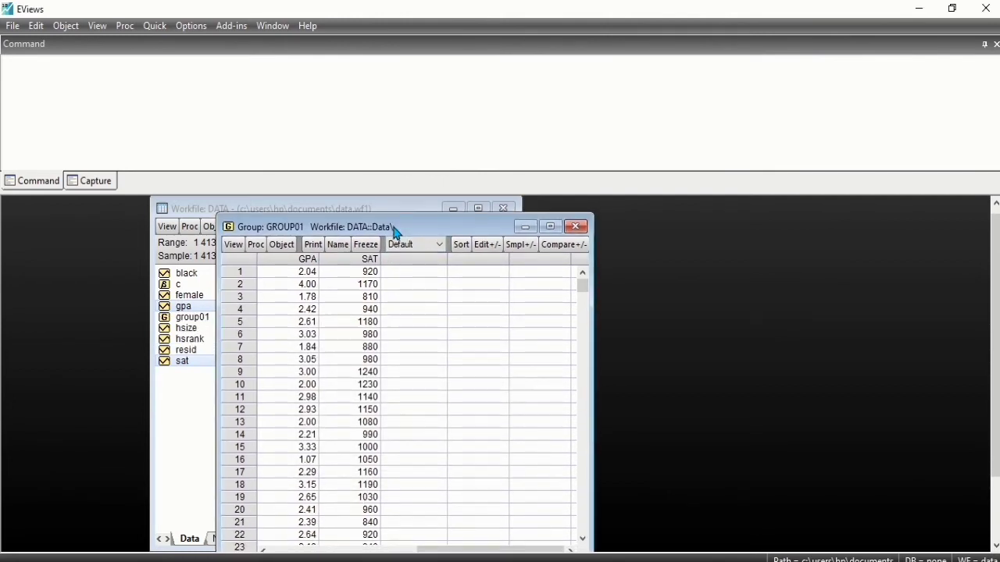
Run an Ordinary covariance analysis on group01, saving results under basename cov1
click(241, 247)
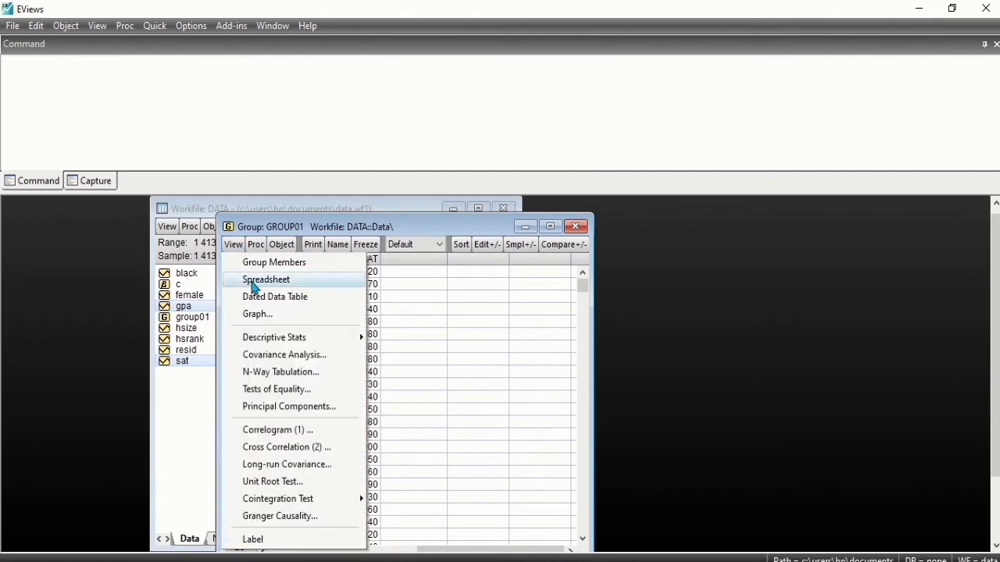
click(302, 365)
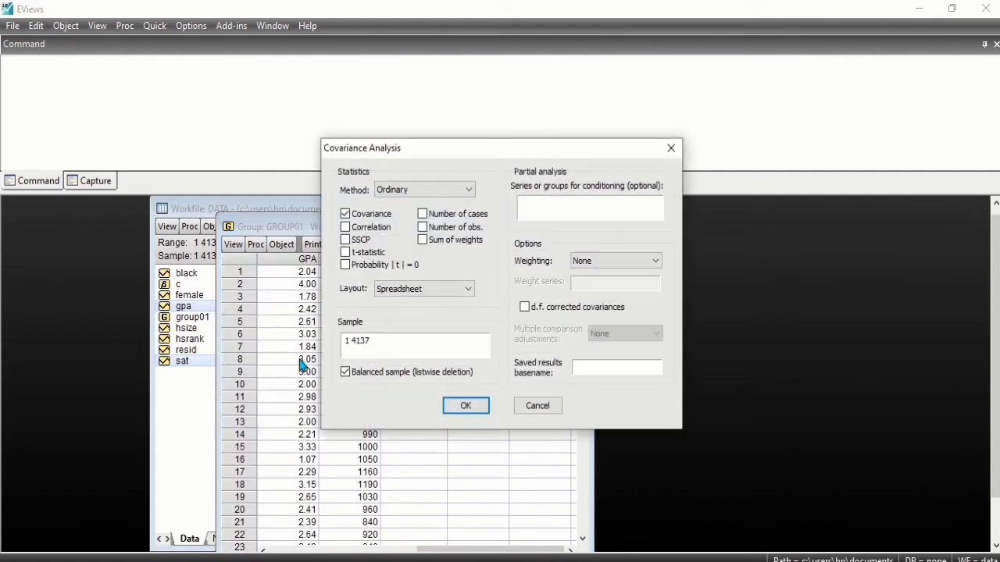
click(423, 194)
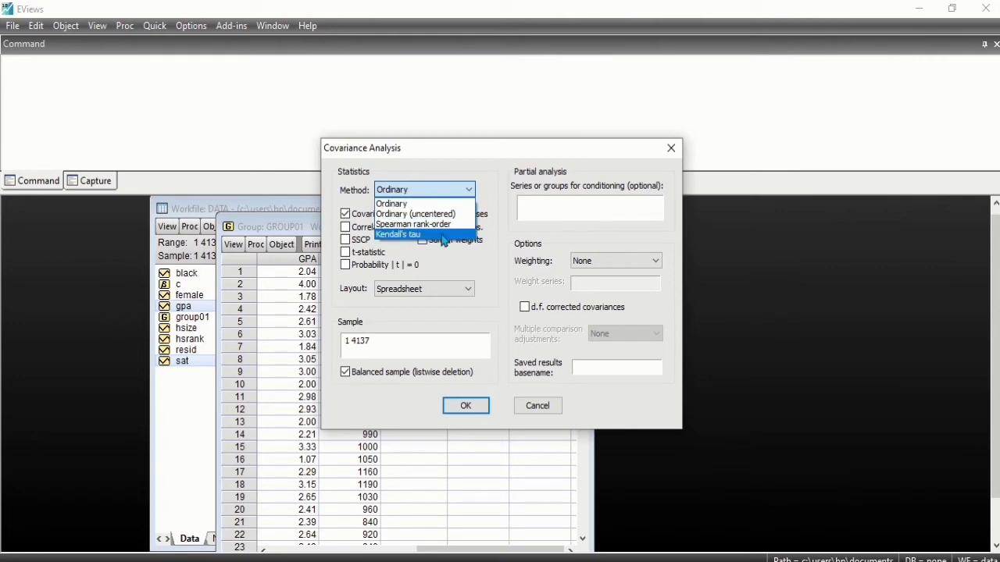
click(486, 167)
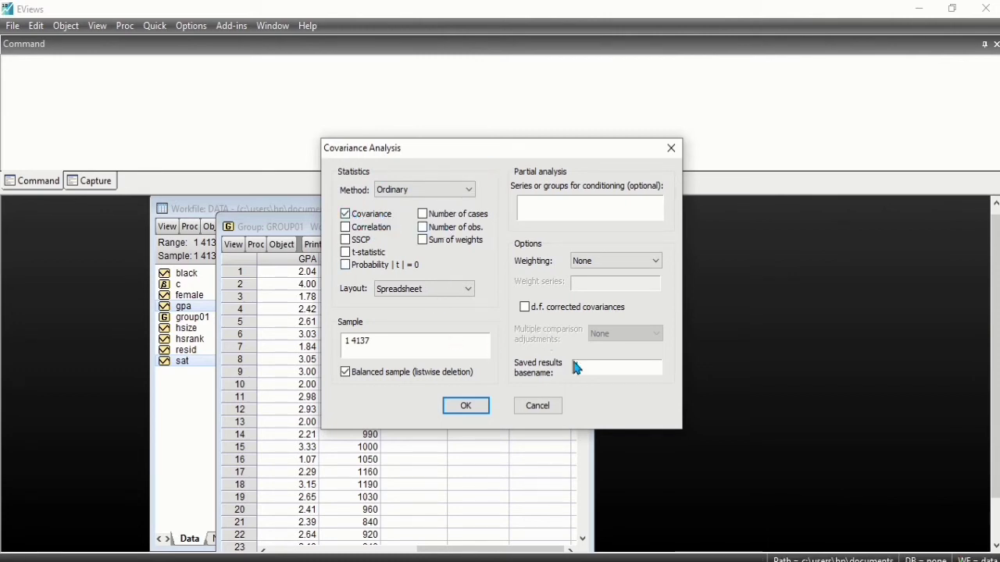
text(cov1)
click(468, 408)
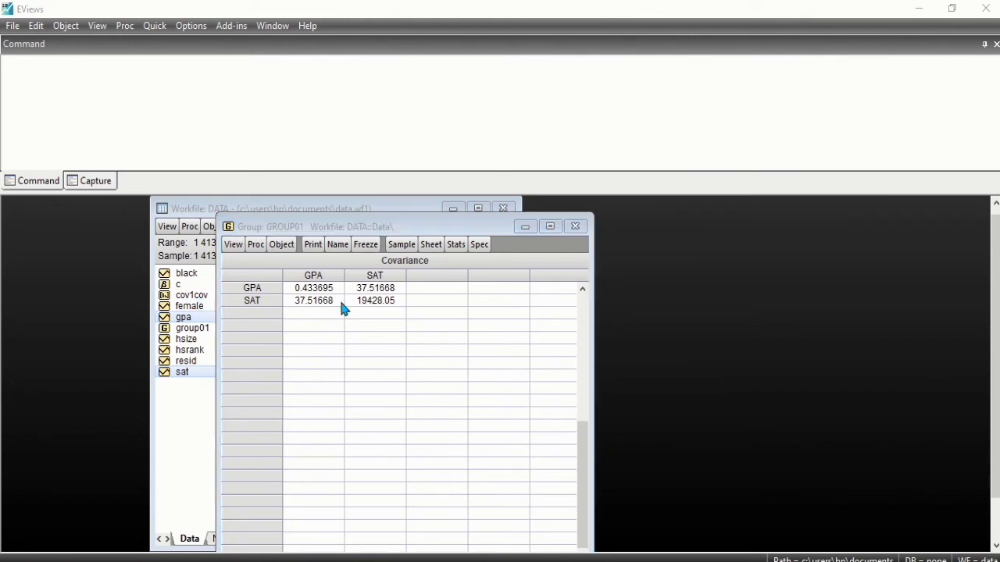
Close the GROUP01 window and deselect gpa and sat in the workfile
click(574, 226)
click(216, 425)
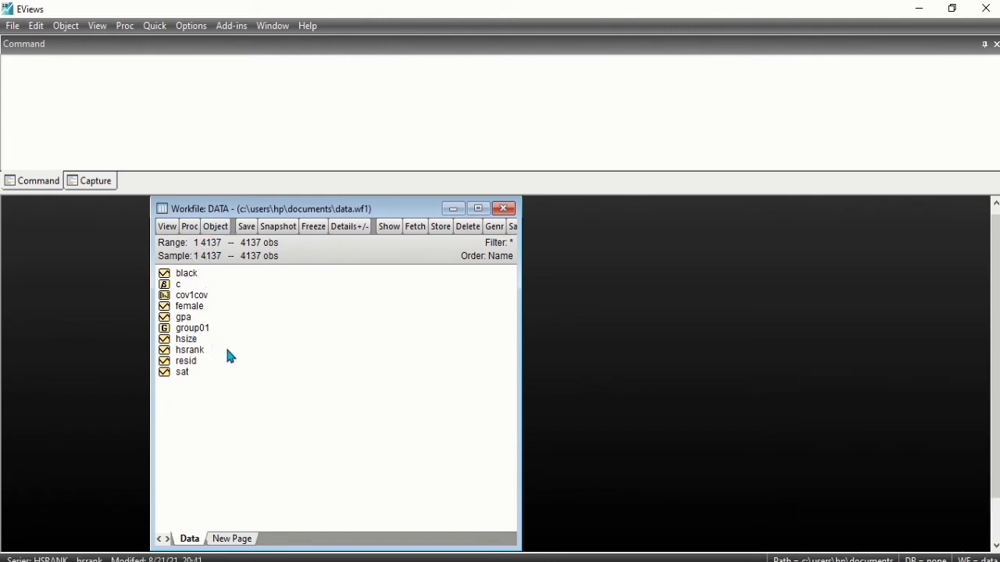
Open gpa, sat and black together as a group and name it group02
click(185, 321)
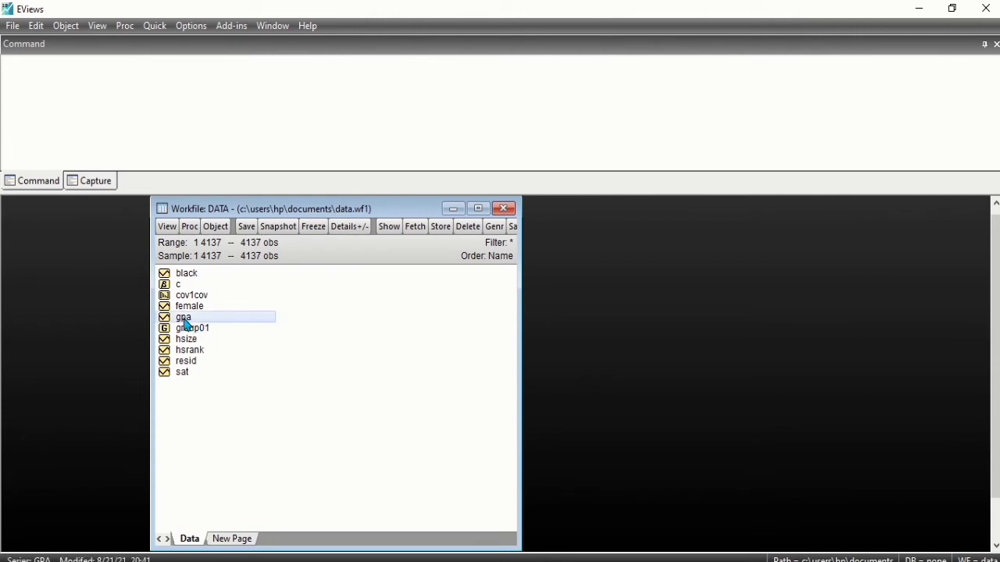
ctrl+click(183, 371)
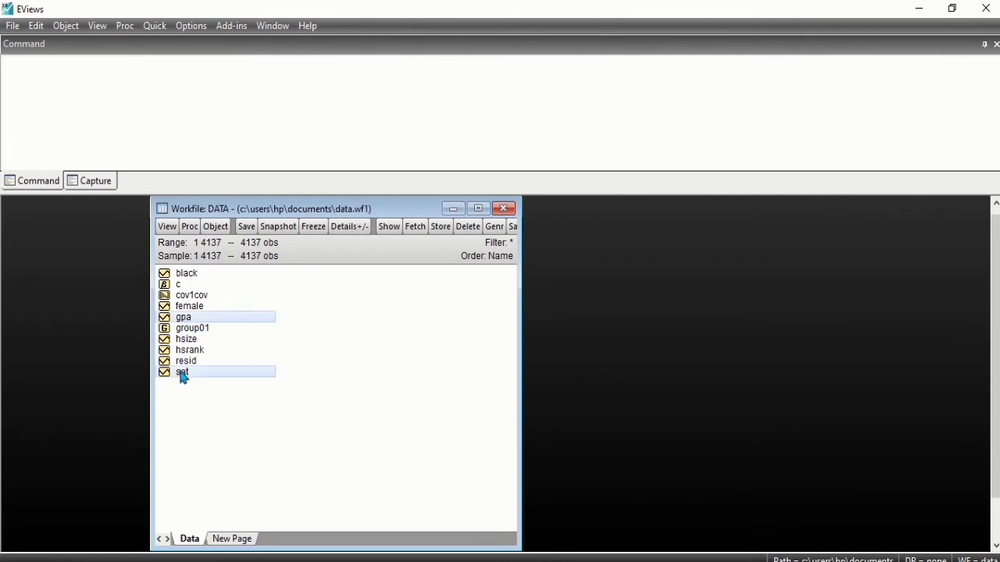
ctrl+click(188, 275)
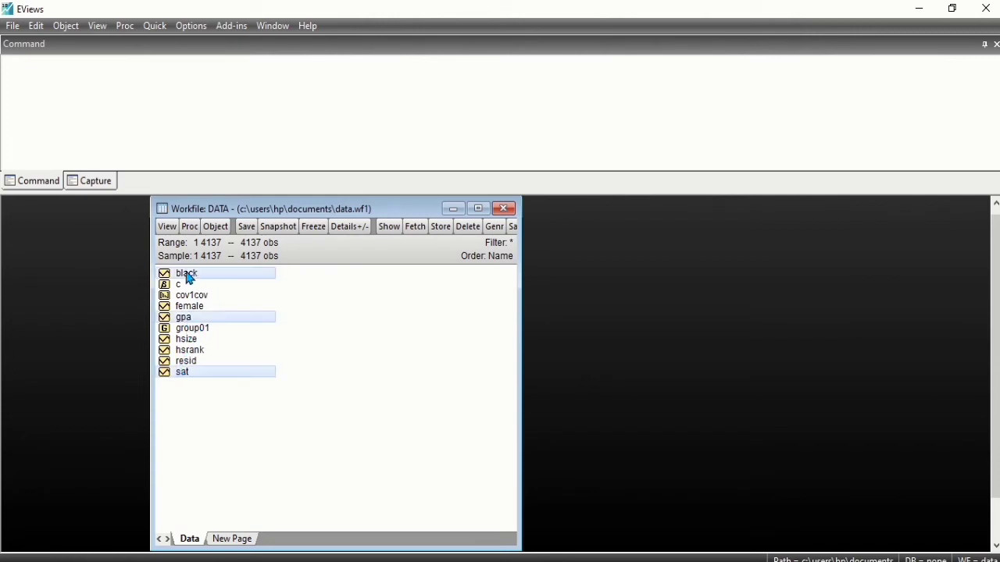
right_click(189, 277)
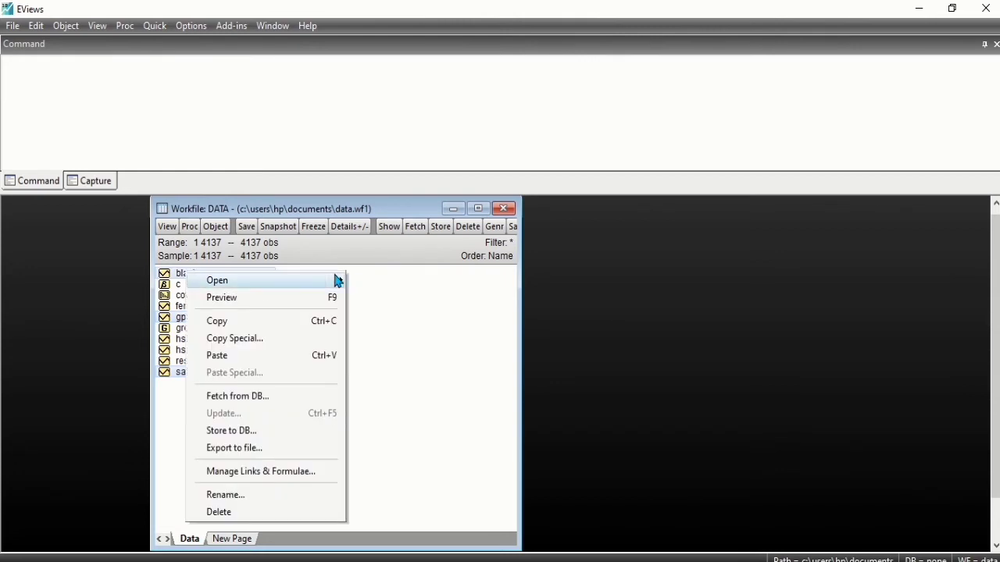
mouse_move(337, 281)
click(383, 281)
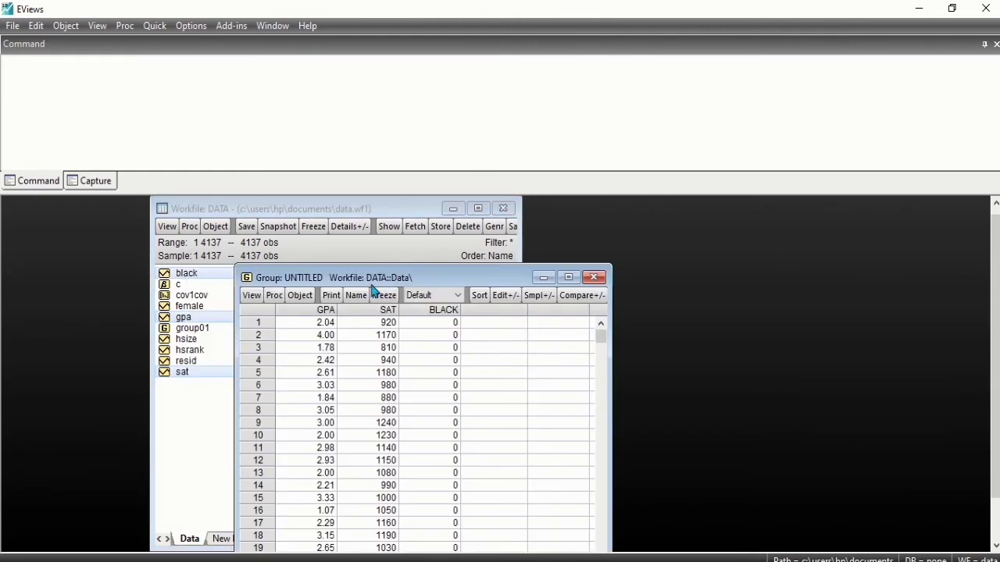
click(353, 296)
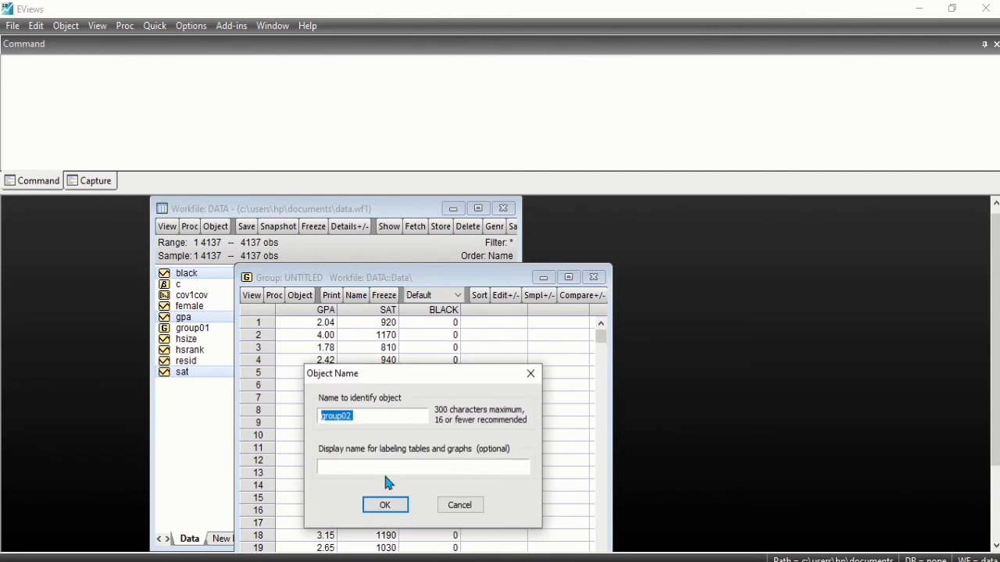
click(385, 505)
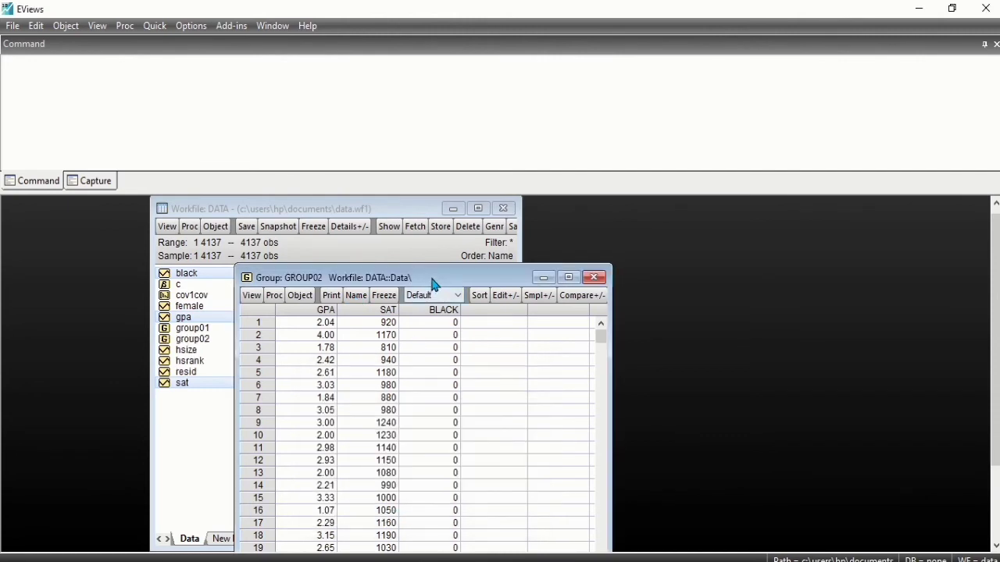
drag(434, 284, 467, 209)
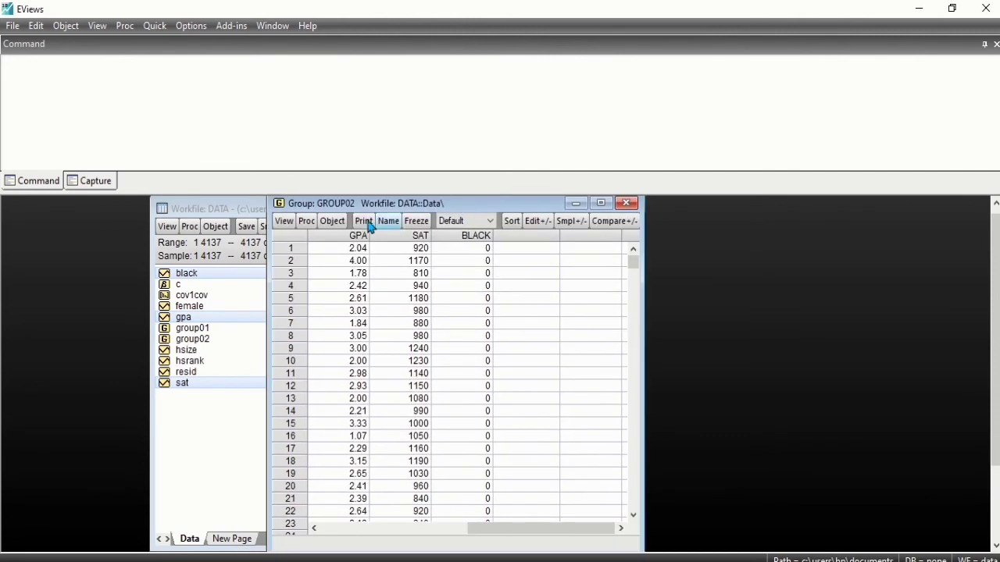
Run group02's covariance analysis without covariance, adding t-statistics and probabilities, basename cov2
click(282, 223)
click(336, 335)
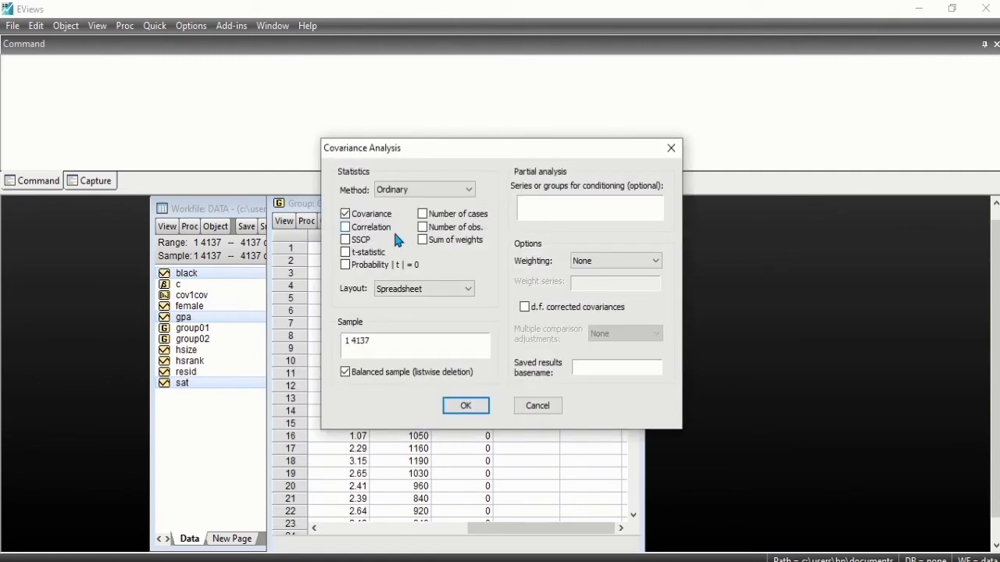
click(345, 214)
click(345, 252)
click(346, 266)
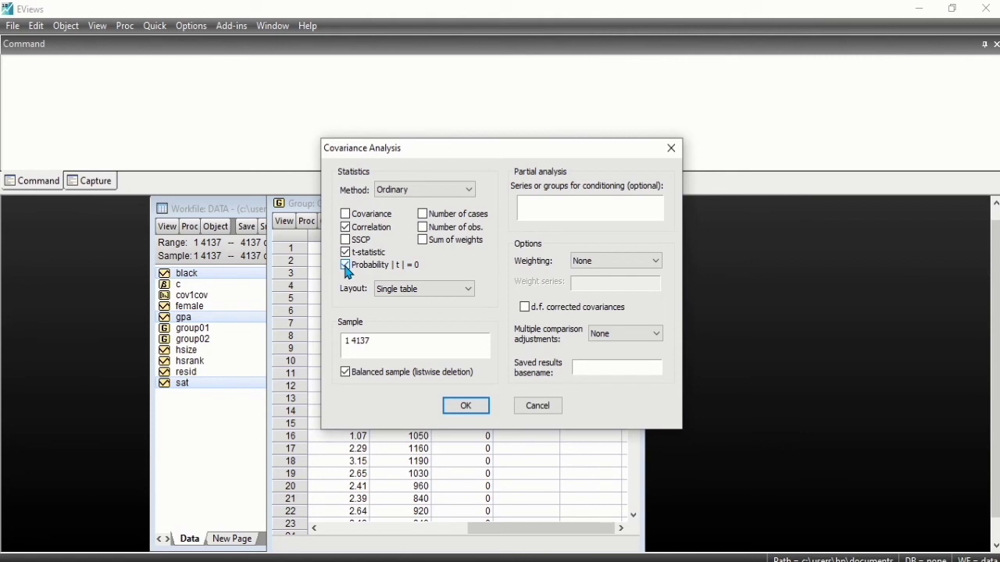
click(595, 373)
text(cov2)
click(466, 405)
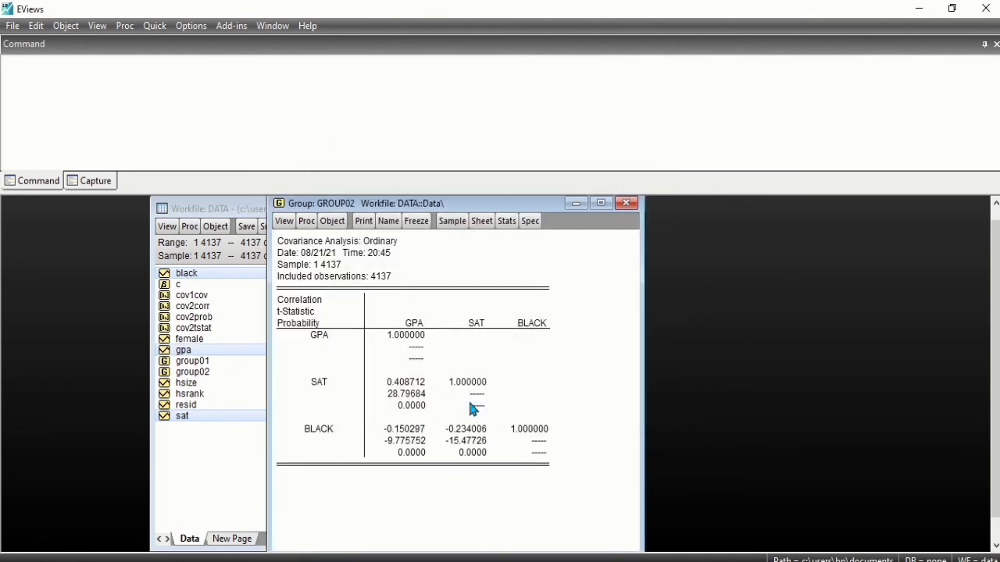